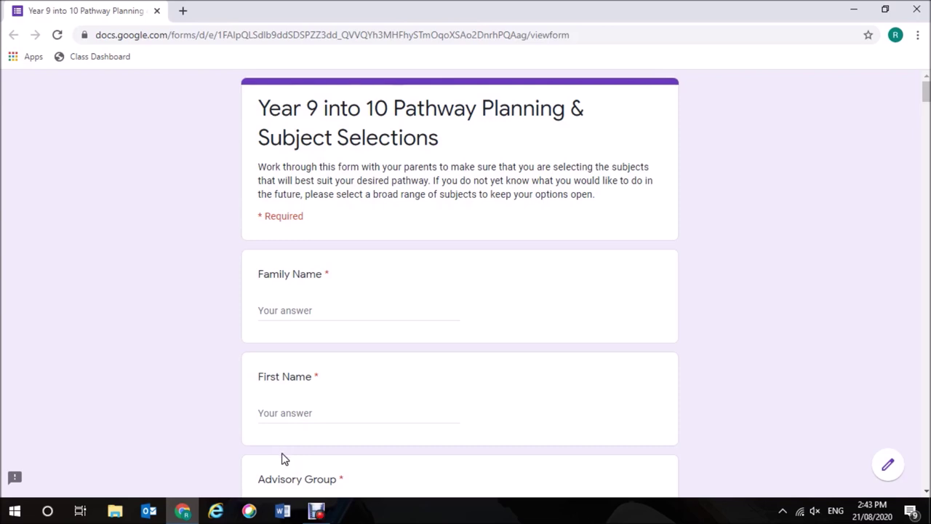
Enter the student's family name and first name in the form.
click(299, 311)
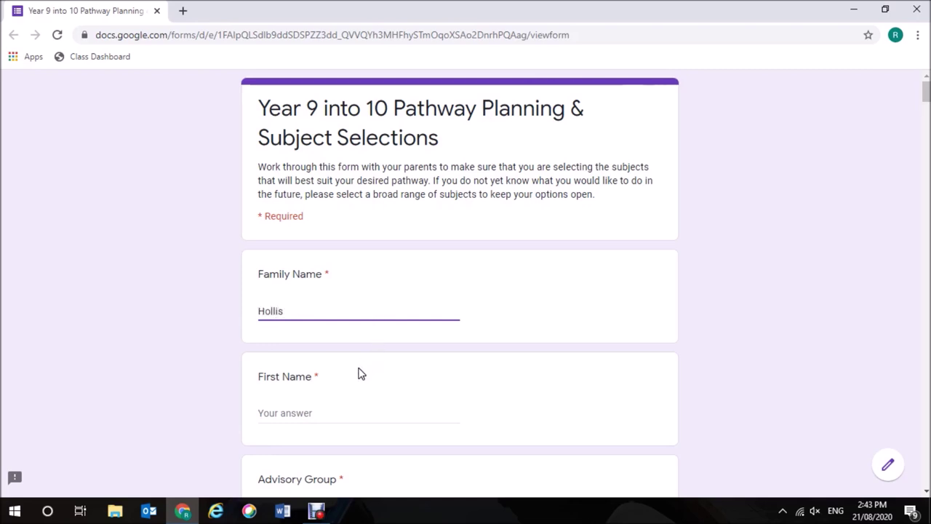
click(333, 410)
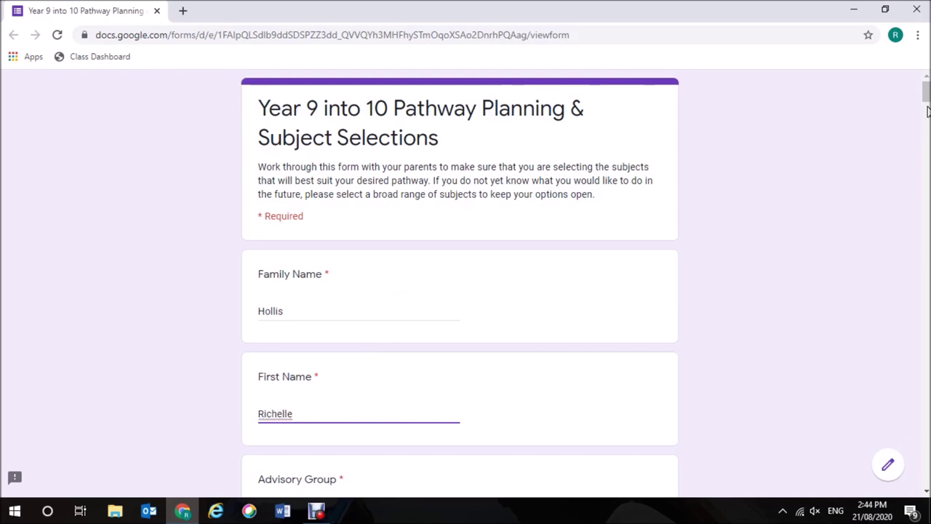
drag(927, 100, 926, 115)
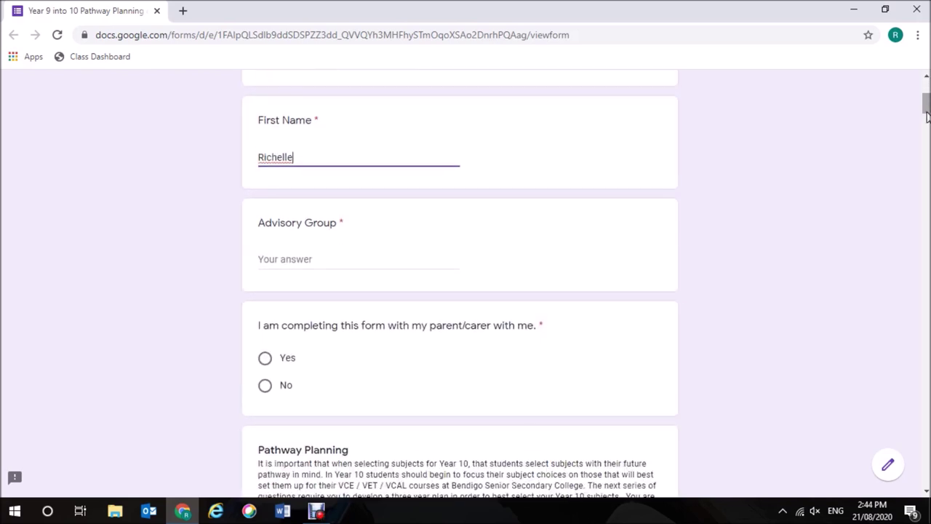
Set Advisory Group to 9A and answer Yes to completing with a parent/carer.
click(301, 260)
text(9A)
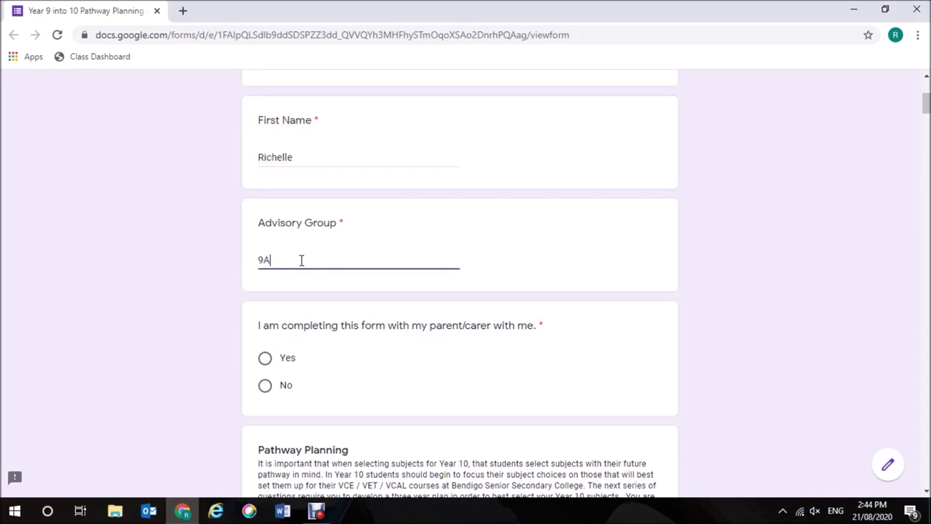
drag(926, 105, 927, 110)
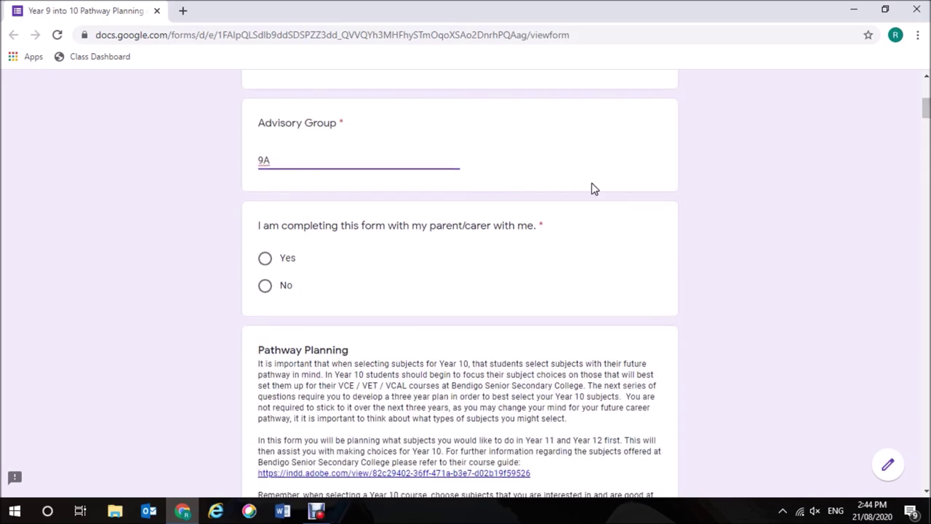
click(264, 260)
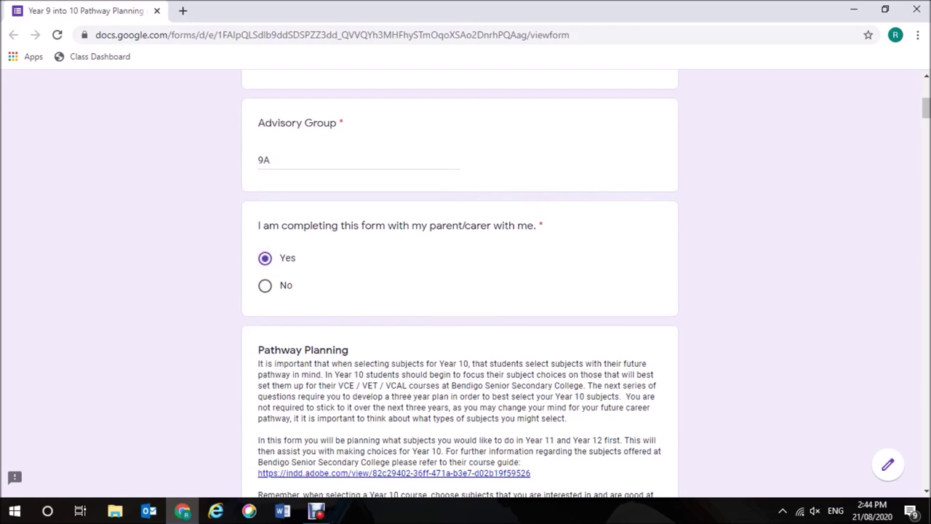
drag(928, 109, 927, 119)
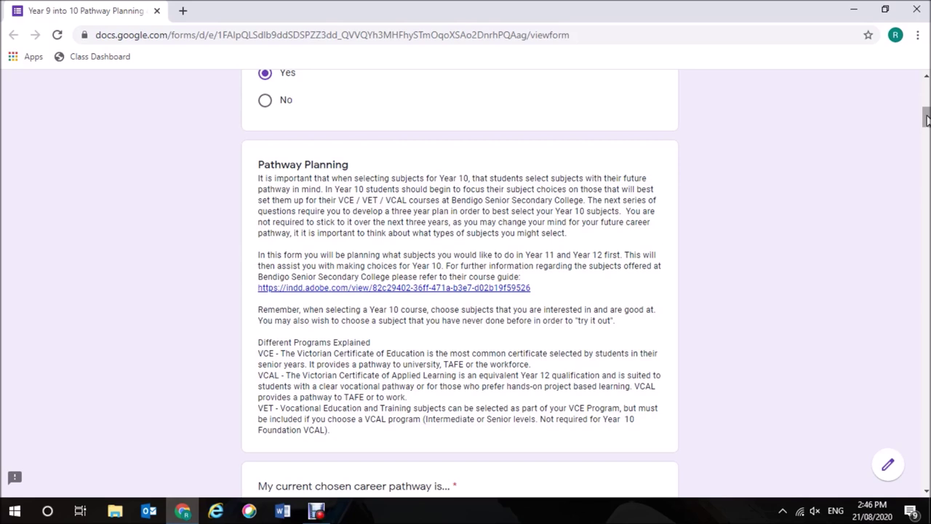
drag(927, 120, 926, 135)
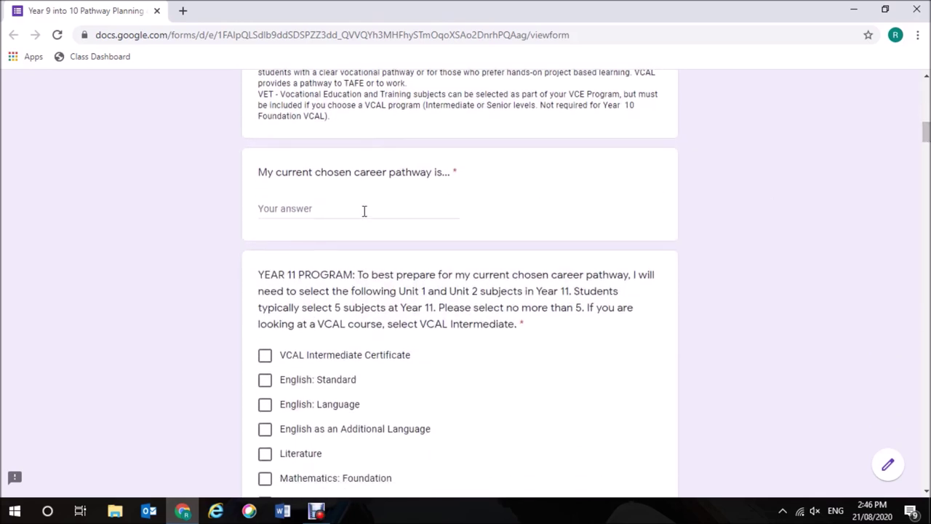
Enter Nursing in the 'My current chosen career pathway is...' answer.
click(324, 209)
text(Nur)
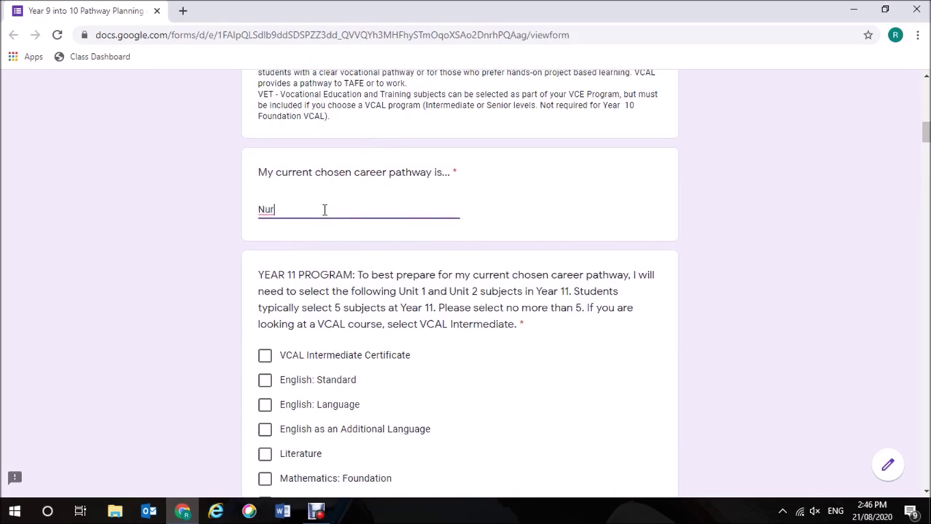
text(sing)
drag(925, 132, 928, 144)
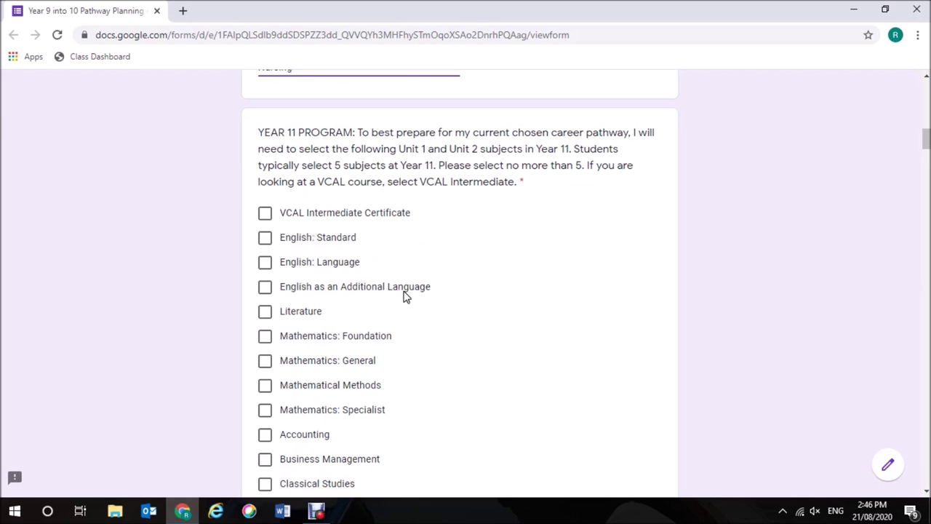
Tick English: Standard, Mathematics: General, Biology and Health & Human Development for Year 11.
click(265, 241)
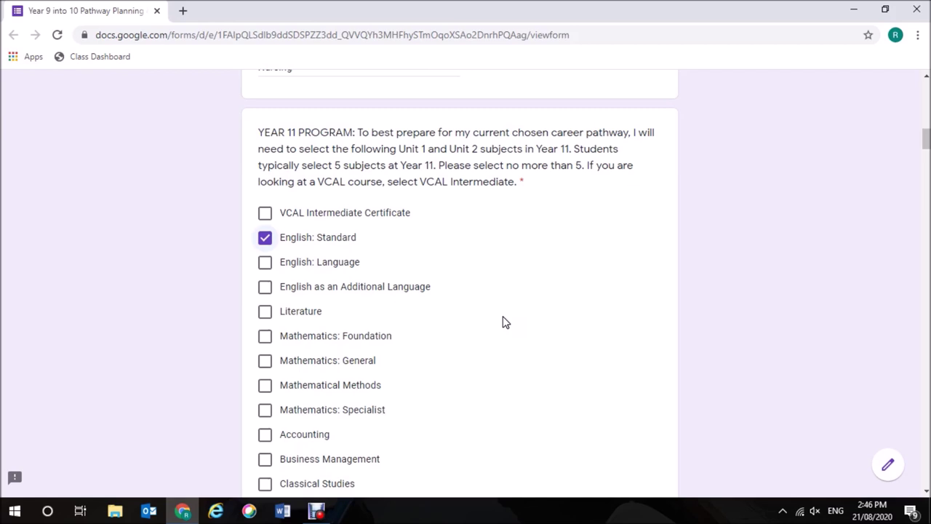
click(265, 361)
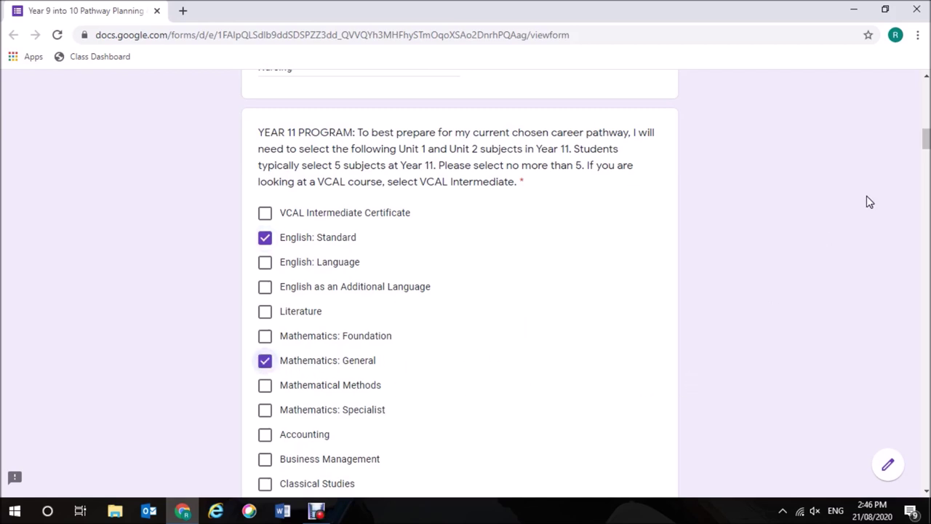
drag(927, 148, 927, 178)
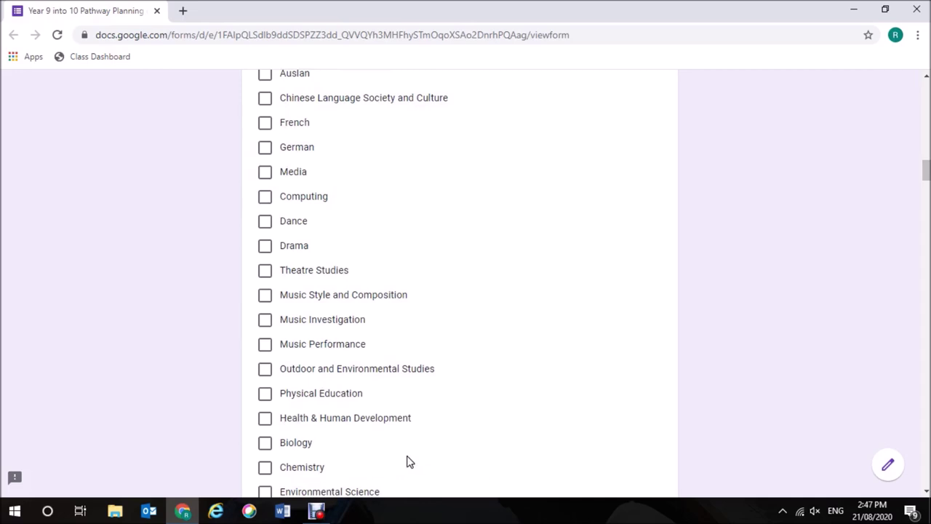
click(265, 444)
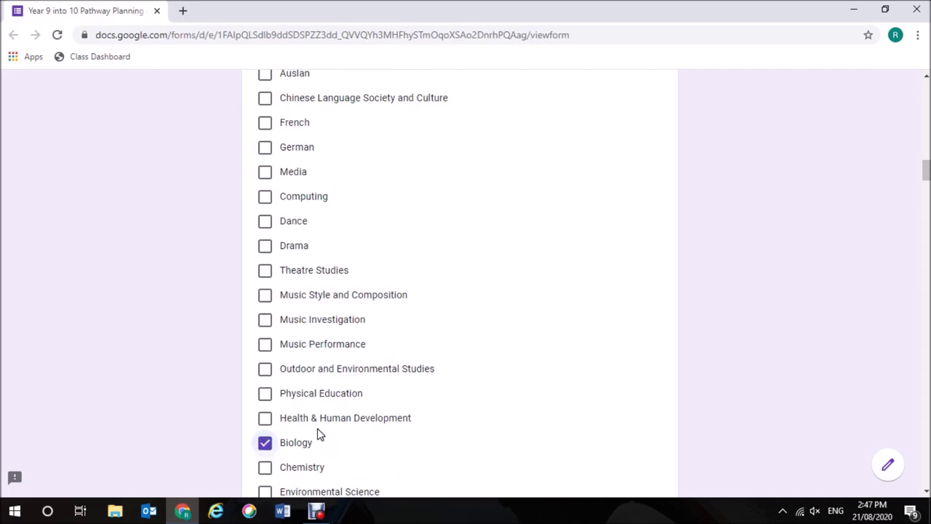
click(266, 421)
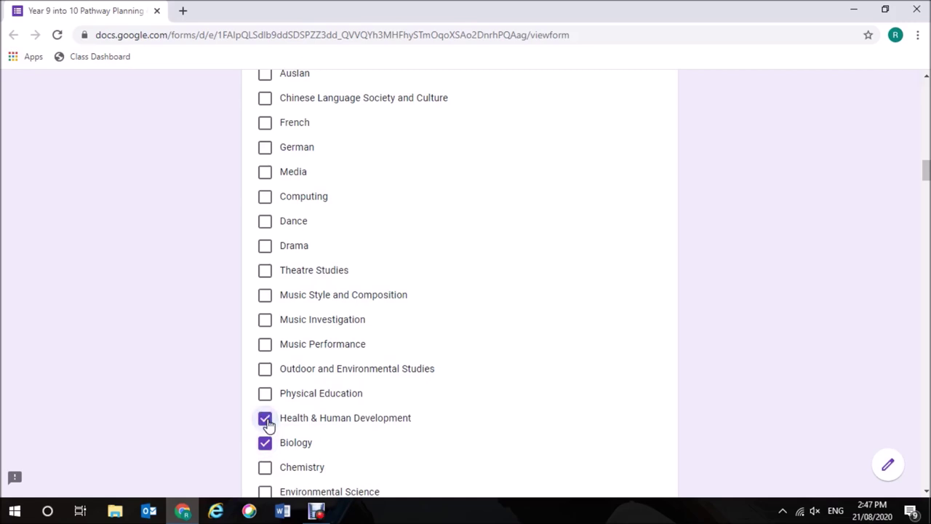
Add Psychology to the Year 11 subjects and move down to the Year 12 question.
scroll(927, 177, down, 1)
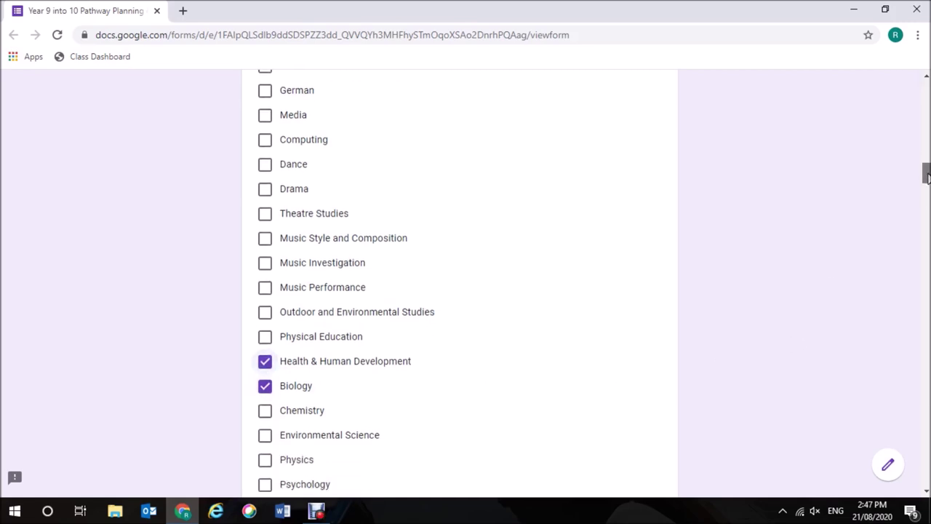
drag(926, 177, 926, 178)
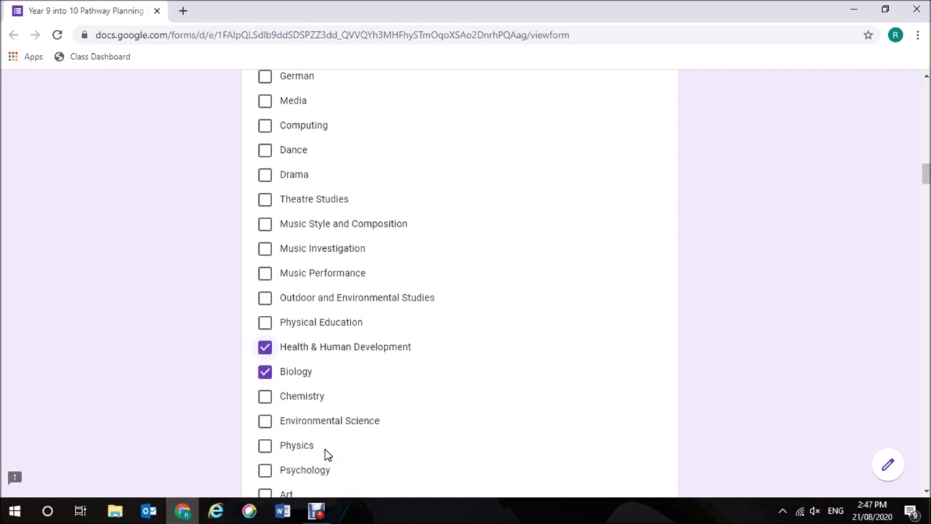
click(265, 474)
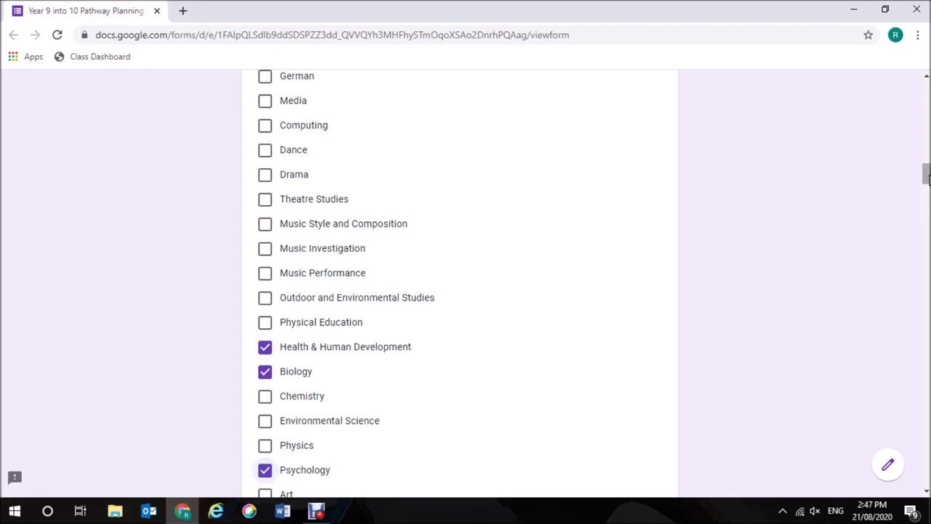
scroll(927, 178, down, 1)
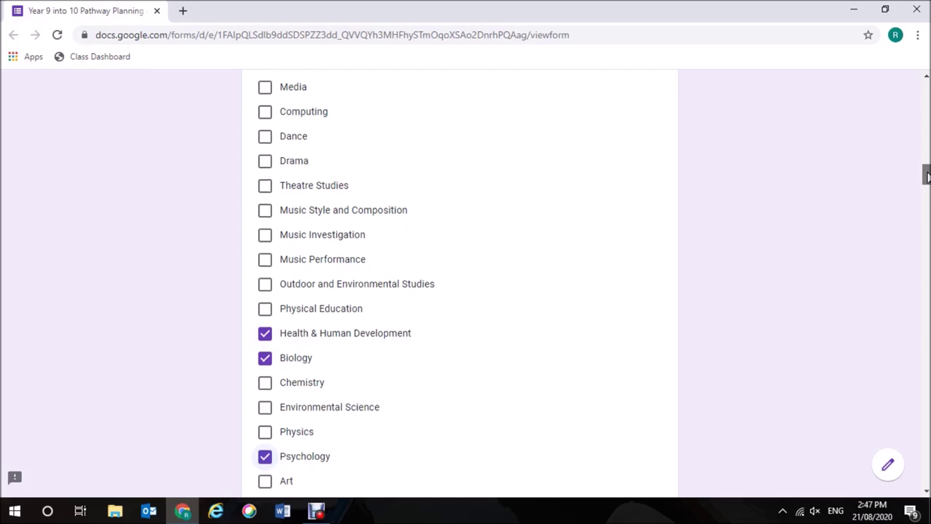
scroll(927, 175, down, 4)
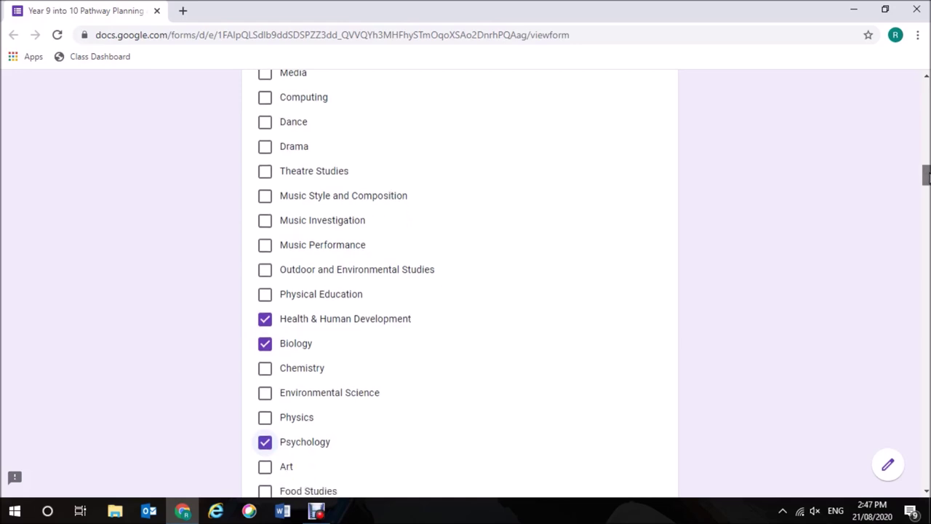
scroll(928, 180, down, 10)
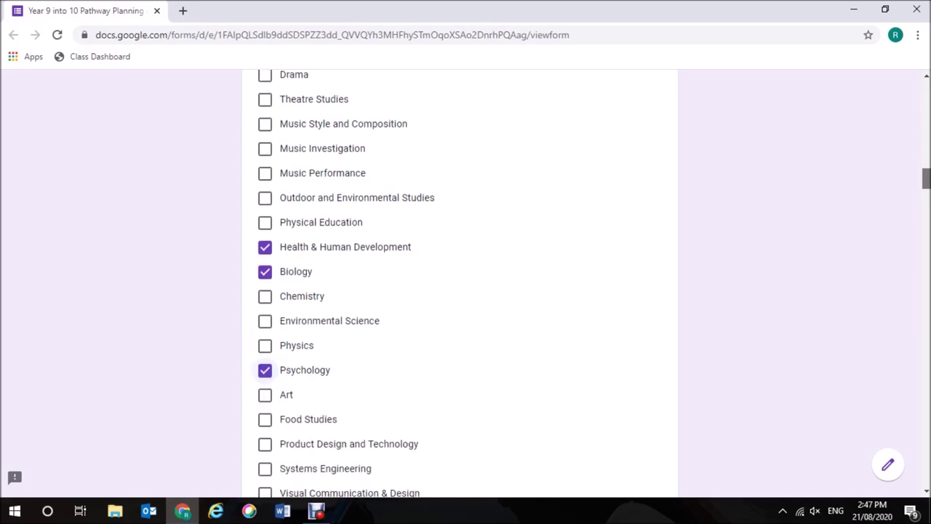
scroll(927, 186, down, 13)
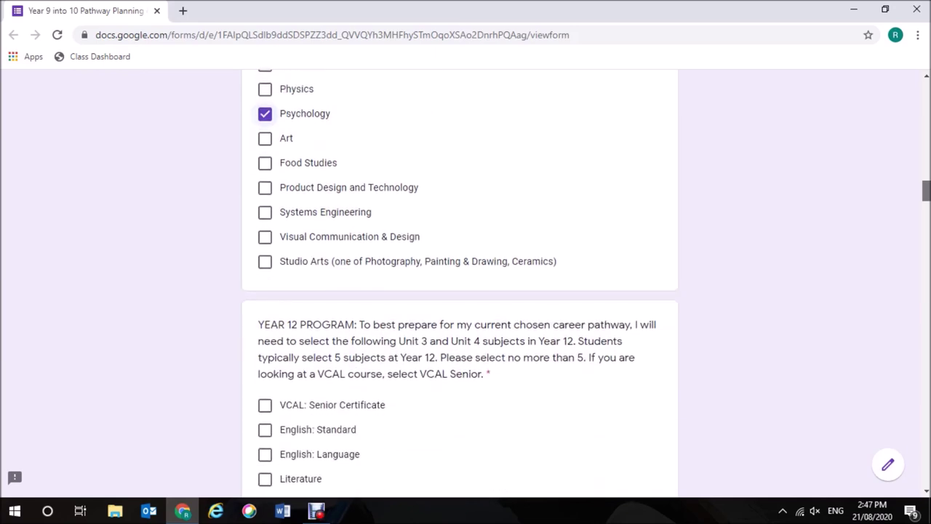
scroll(927, 193, down, 8)
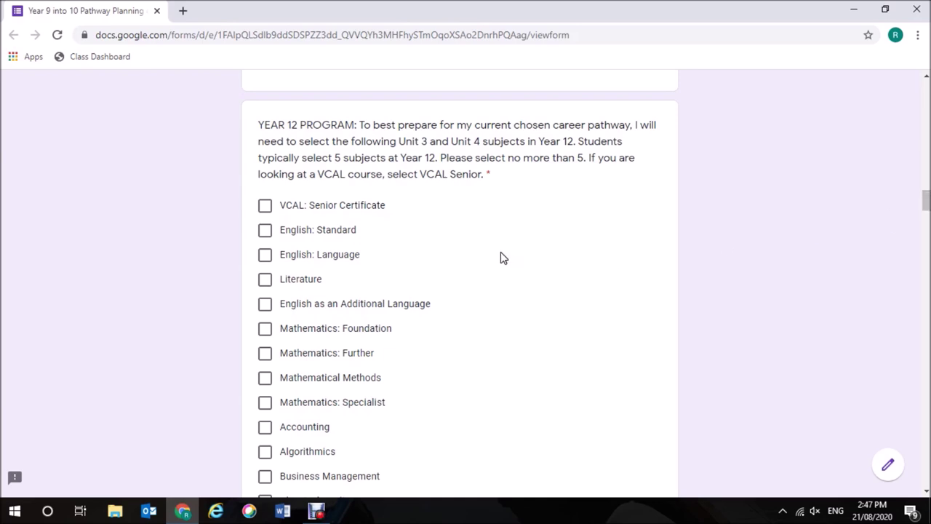
Tick English: Standard, Mathematics: Further, Biology, Health & Human Development and Psychology for Year 12.
click(264, 230)
drag(926, 199, 925, 206)
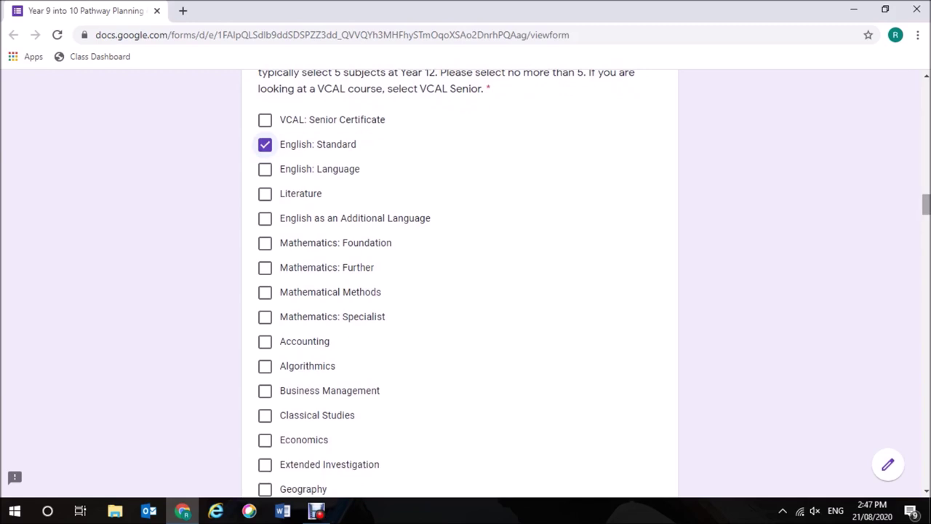
click(265, 268)
drag(926, 209, 926, 237)
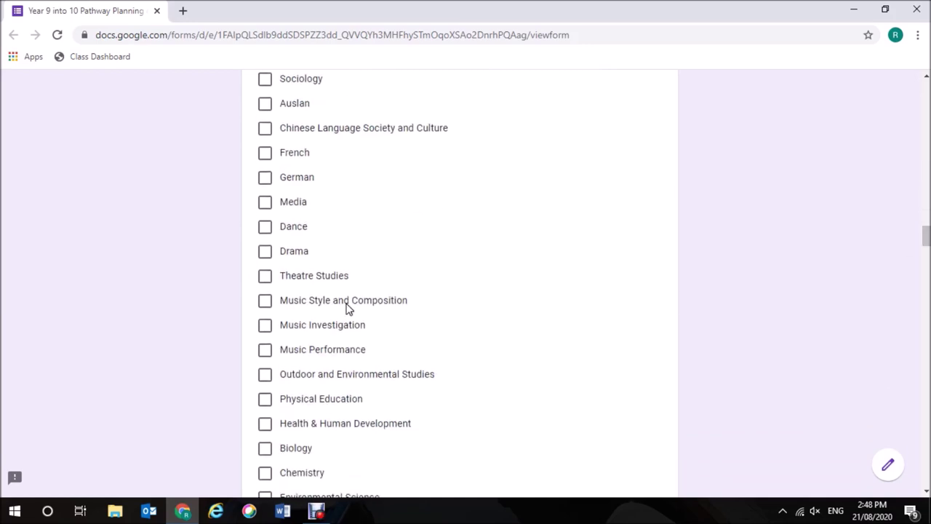
click(268, 448)
click(264, 424)
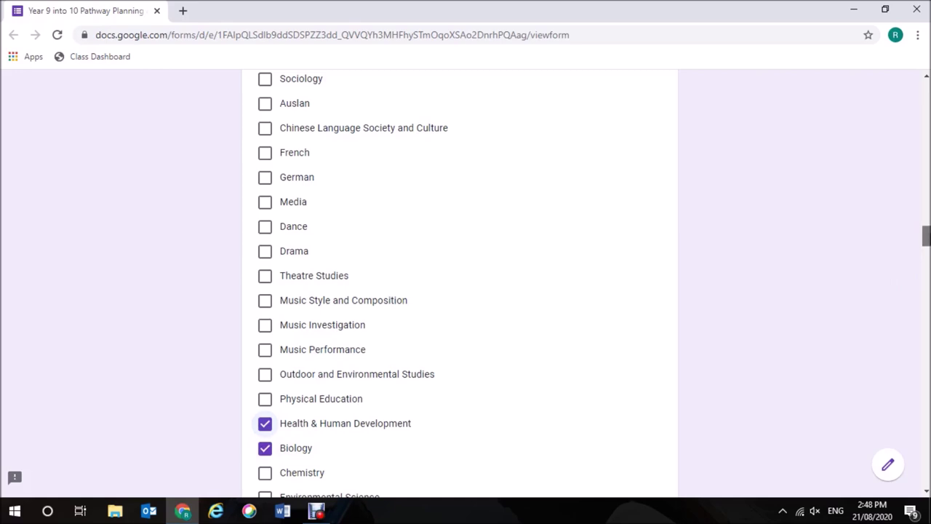
drag(927, 238, 927, 246)
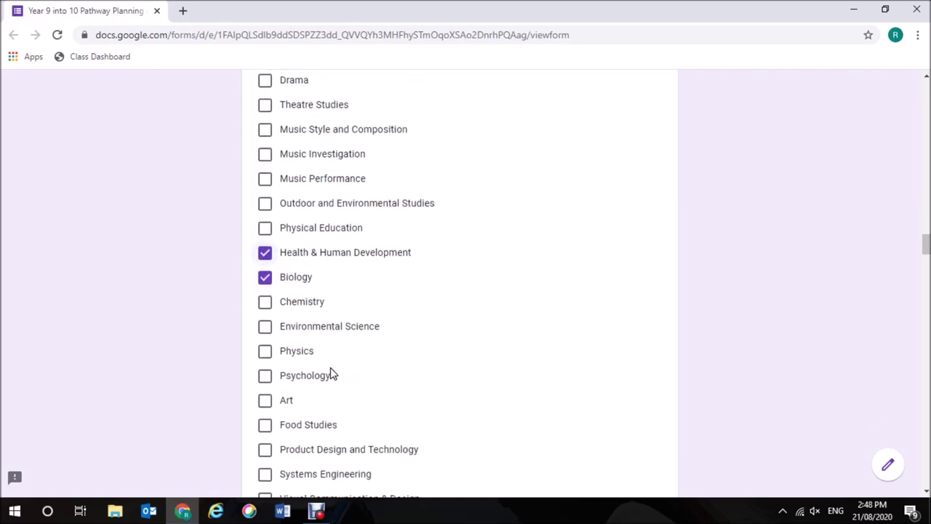
click(265, 377)
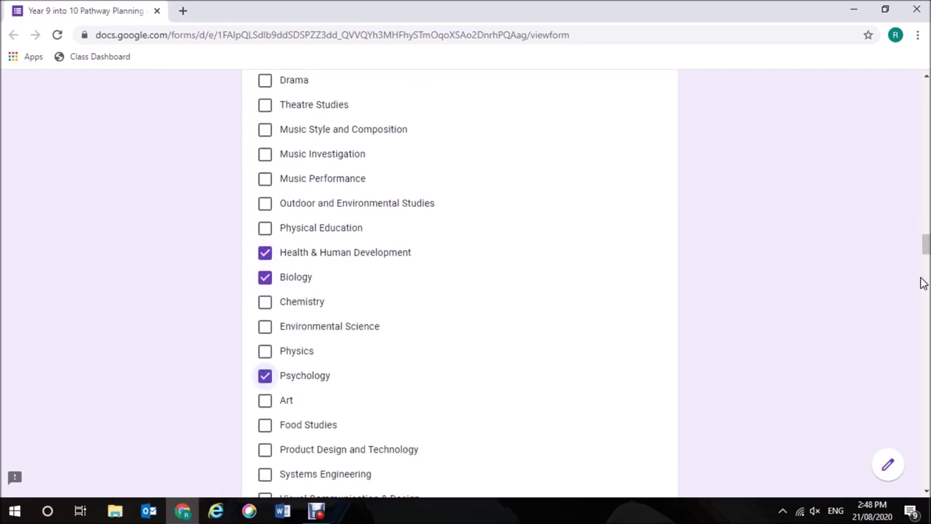
drag(927, 251, 927, 257)
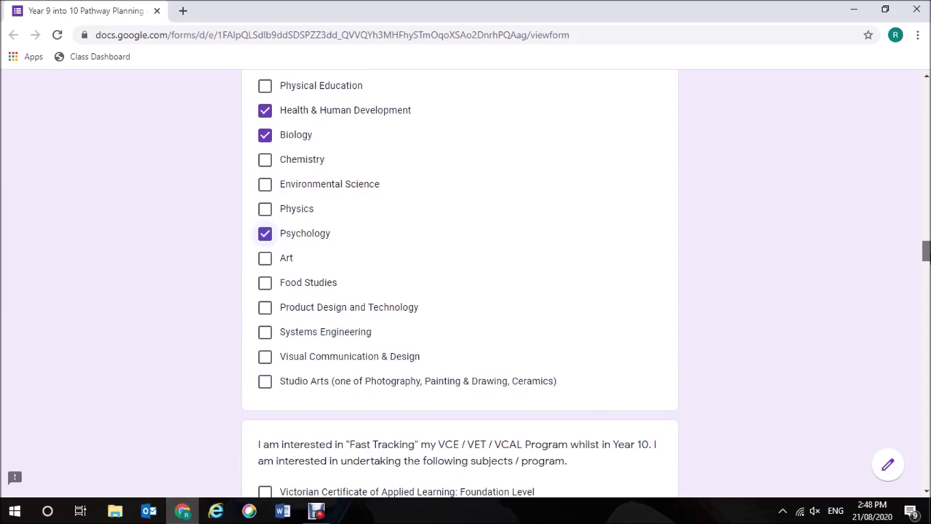
Choose VCE Units 1 & 2 Health & Human Development for fast tracking.
scroll(459, 284, down, 3)
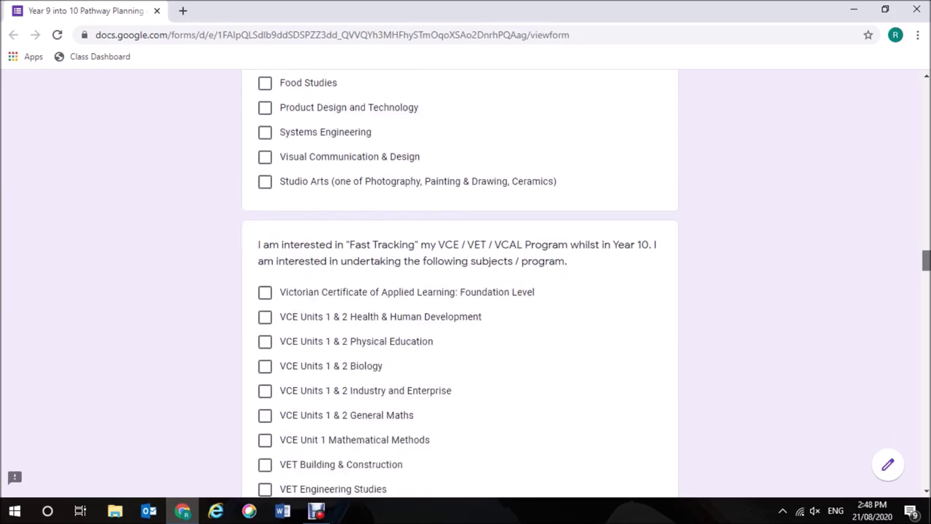
scroll(619, 317, down, 2)
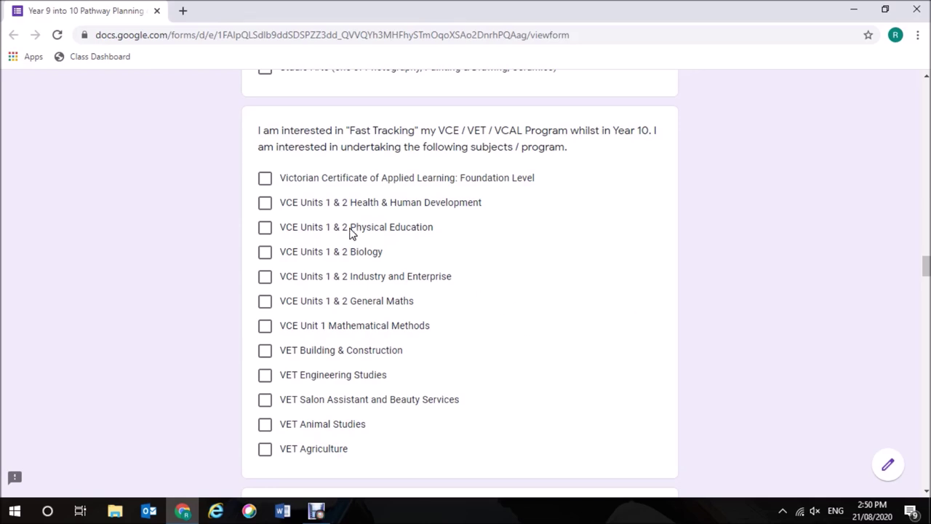
click(265, 205)
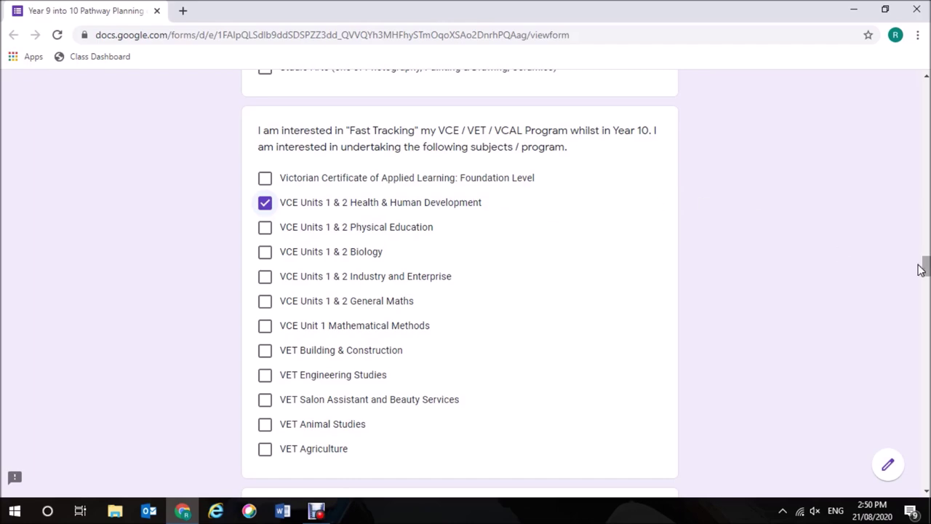
Replace Health & Human Development with History: 20th Century in the Year 12 subjects.
drag(926, 269, 900, 179)
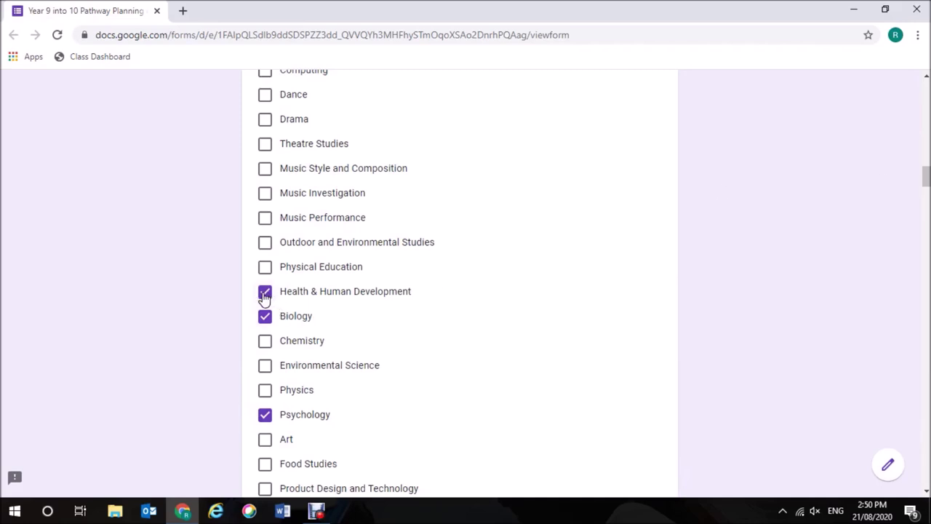
click(265, 294)
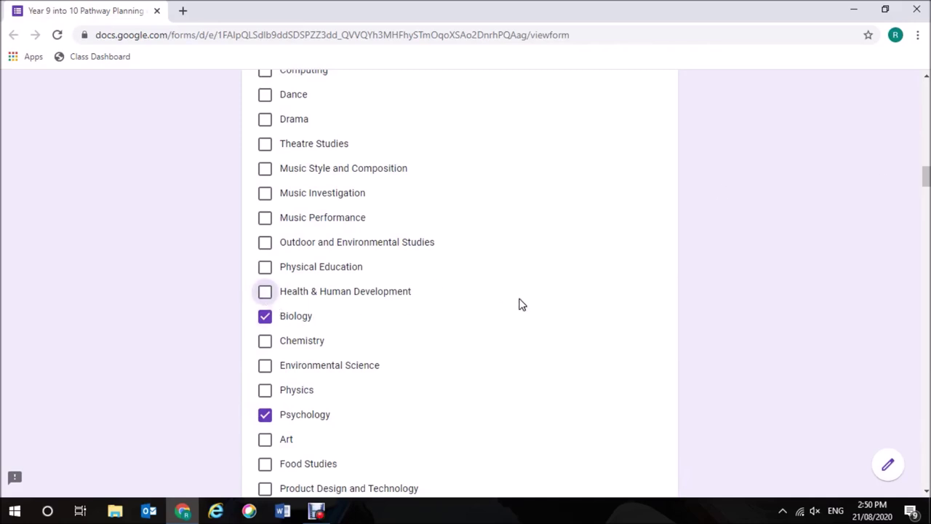
drag(927, 184, 922, 165)
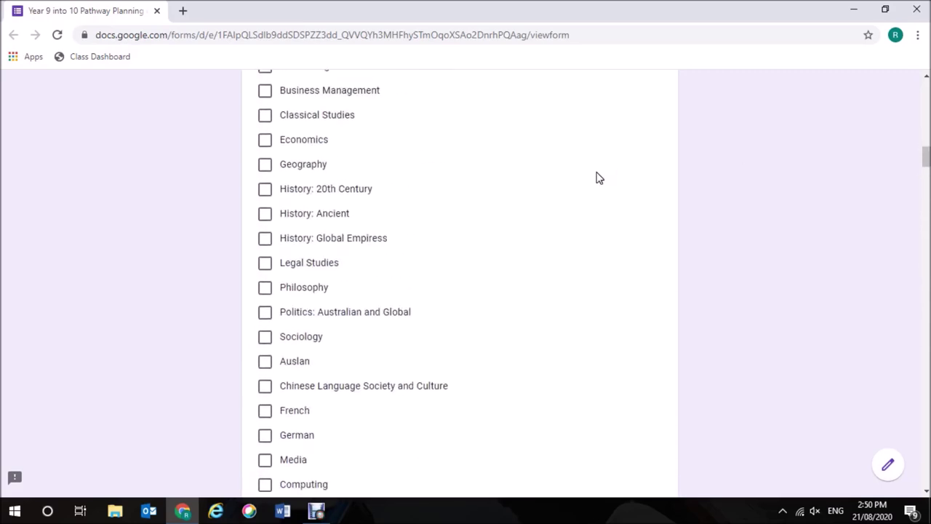
click(264, 189)
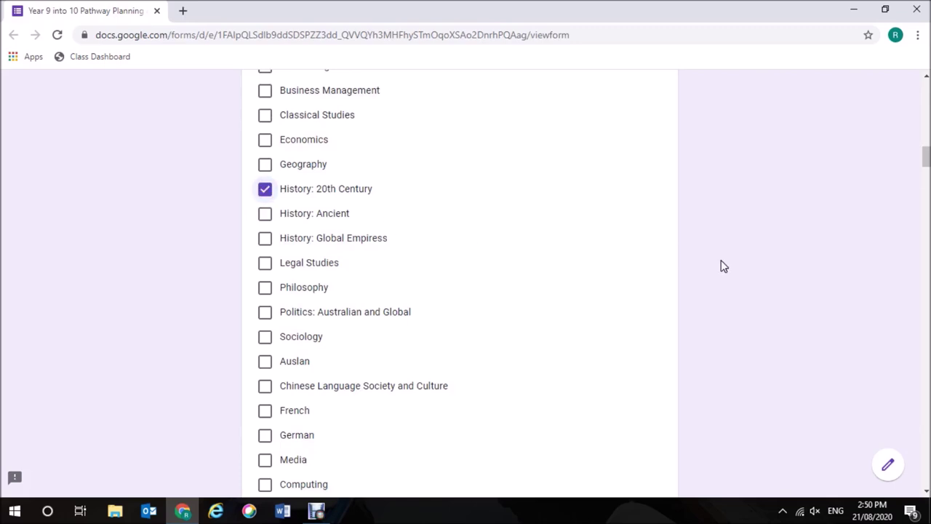
drag(927, 154, 926, 286)
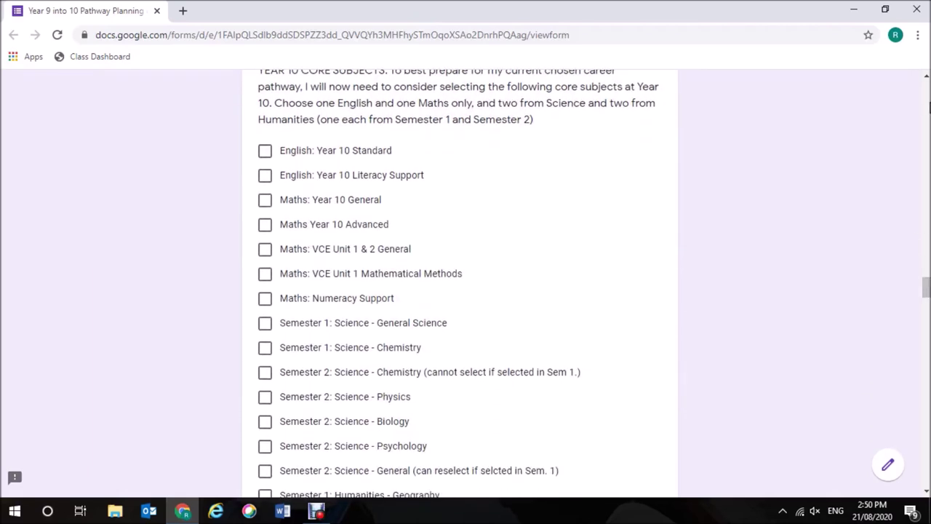
Tick English: Year 10 Standard, Maths Year 10 Advanced, General Science, Biology, History and Business World as core subjects.
click(926, 76)
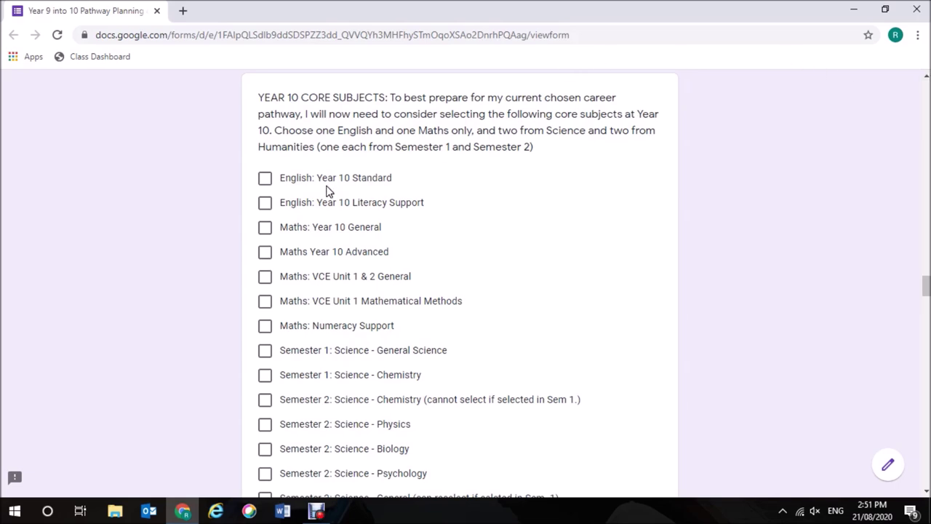
click(265, 179)
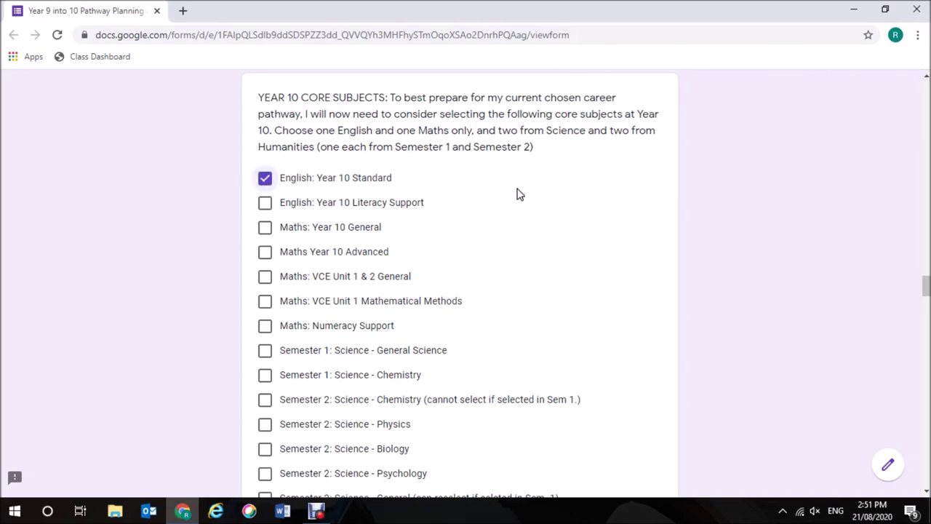
click(265, 253)
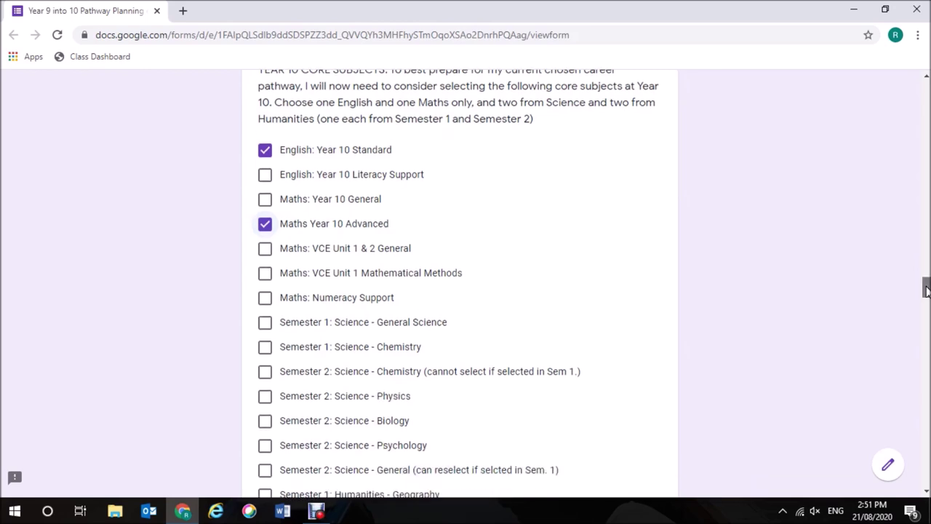
drag(926, 290, 926, 294)
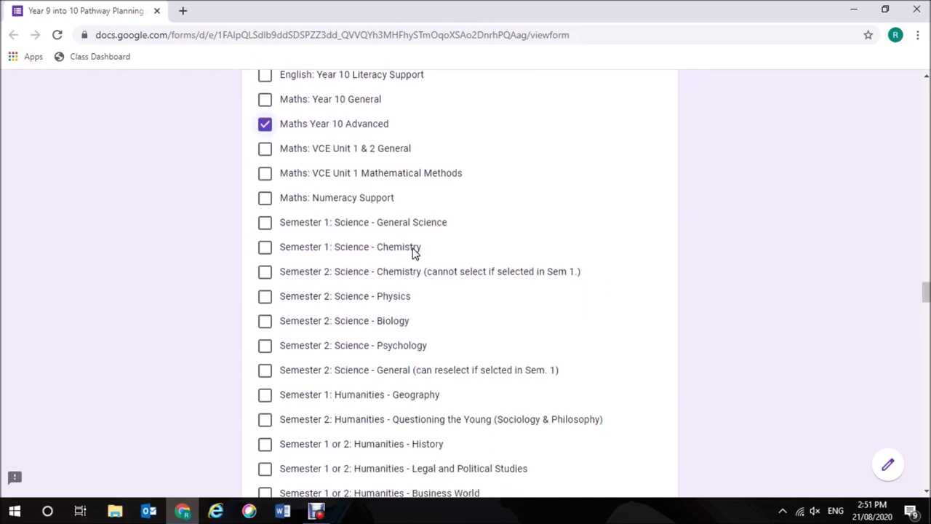
click(266, 225)
click(265, 322)
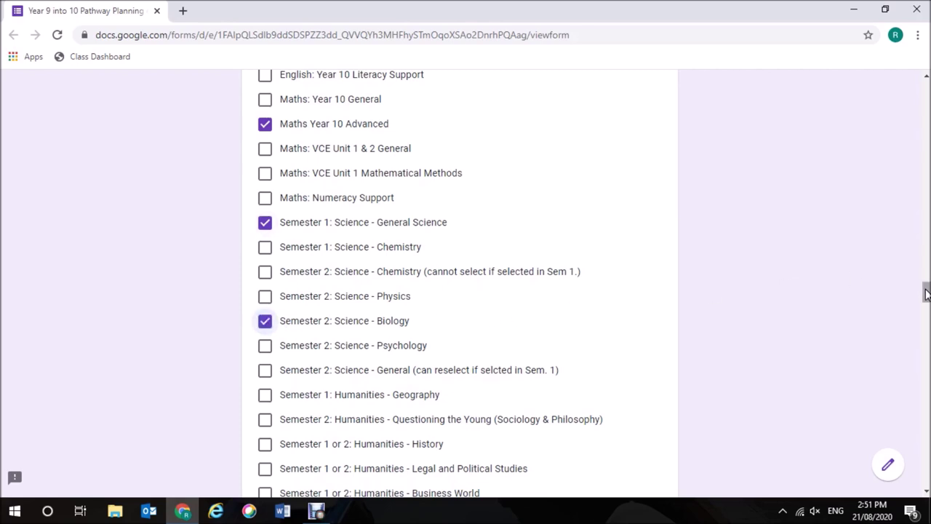
drag(926, 294, 927, 304)
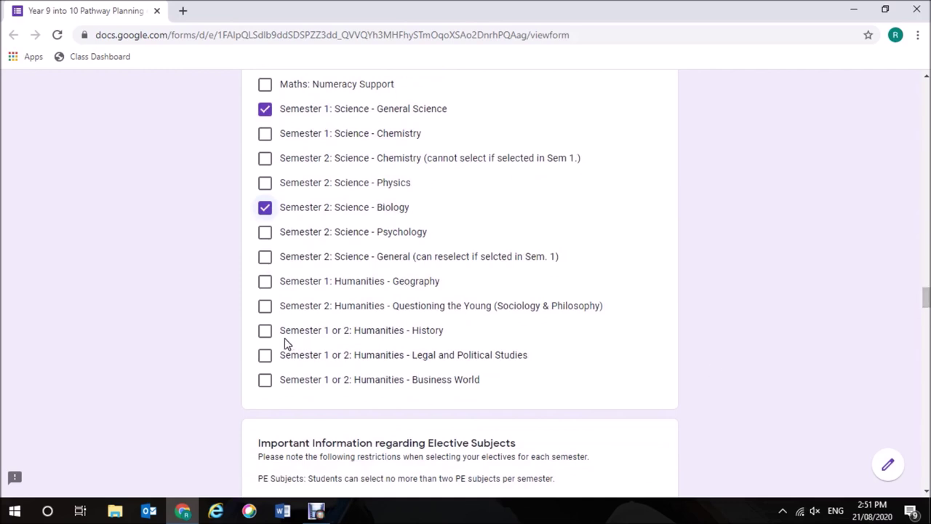
click(265, 331)
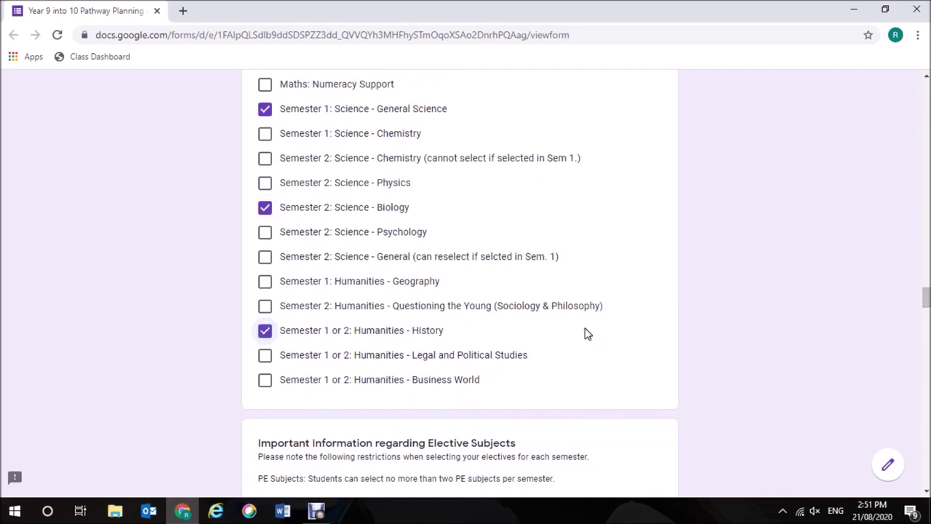
click(265, 381)
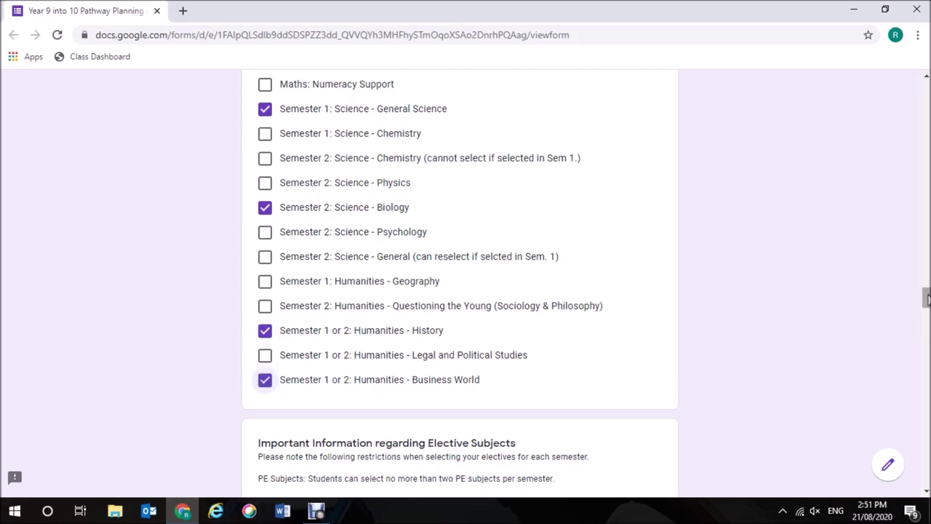
drag(927, 300, 926, 312)
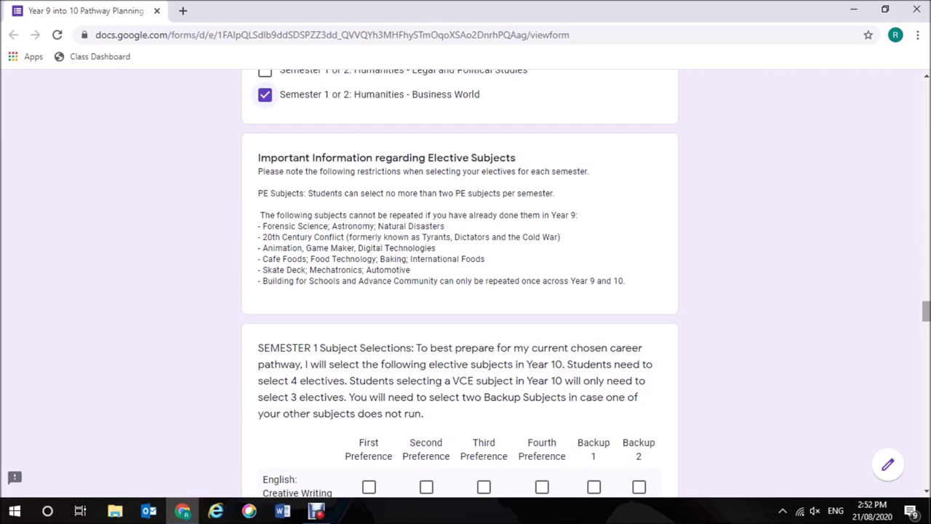
Rank Science: Research first, PE: General second and 20th Century Conflict third for Semester 1.
scroll(460, 284, down, 3)
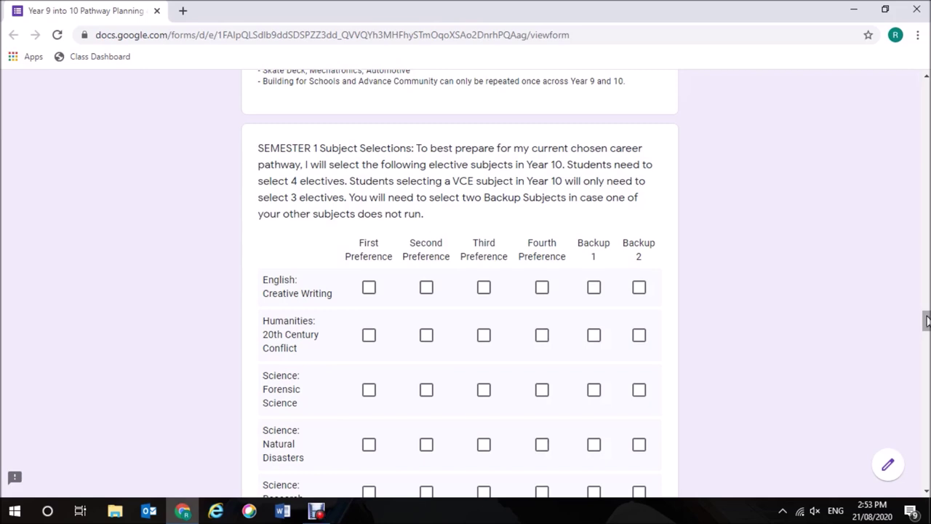
mouse_move(926, 321)
mouse_down()
mouse_move(926, 383)
mouse_move(918, 323)
mouse_move(924, 329)
mouse_up()
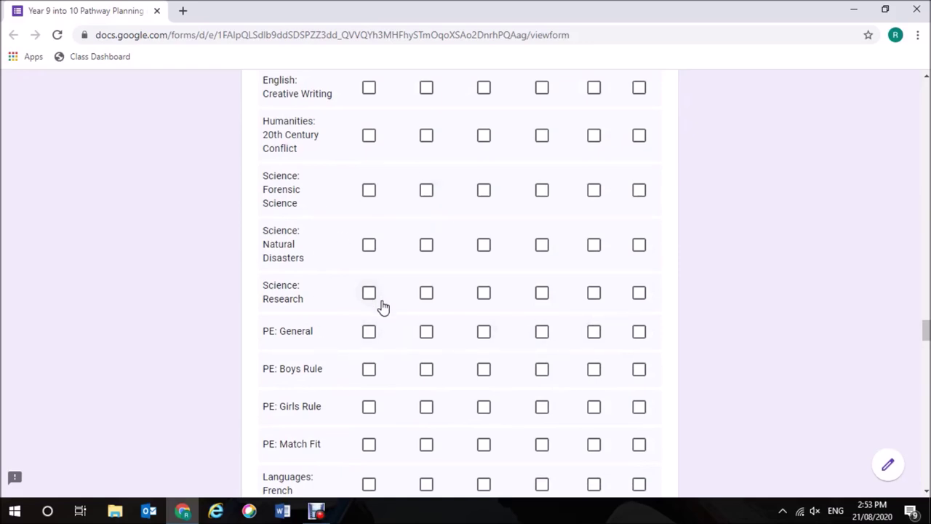
click(367, 294)
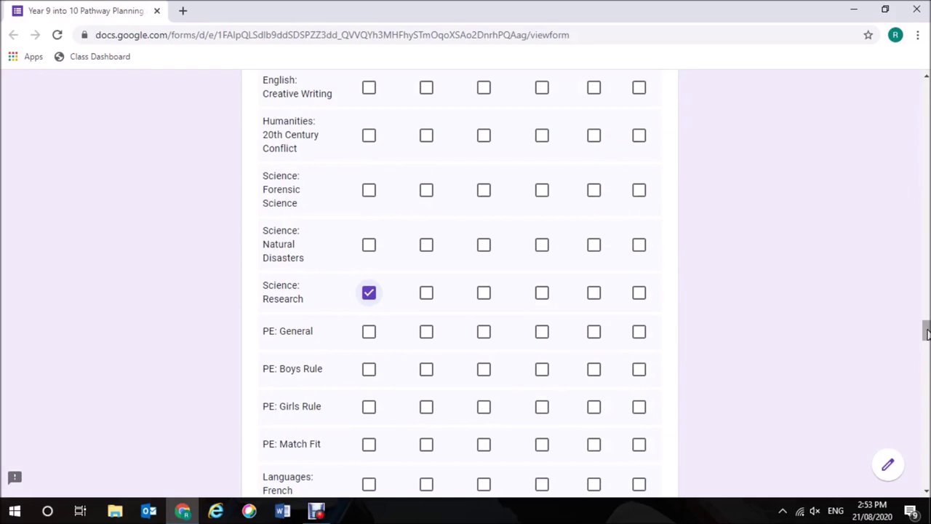
drag(927, 334, 926, 337)
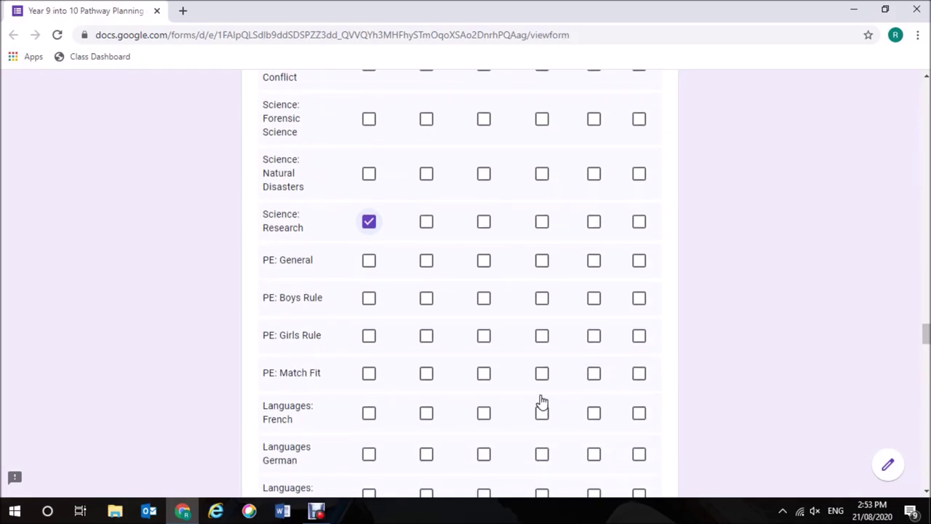
click(426, 261)
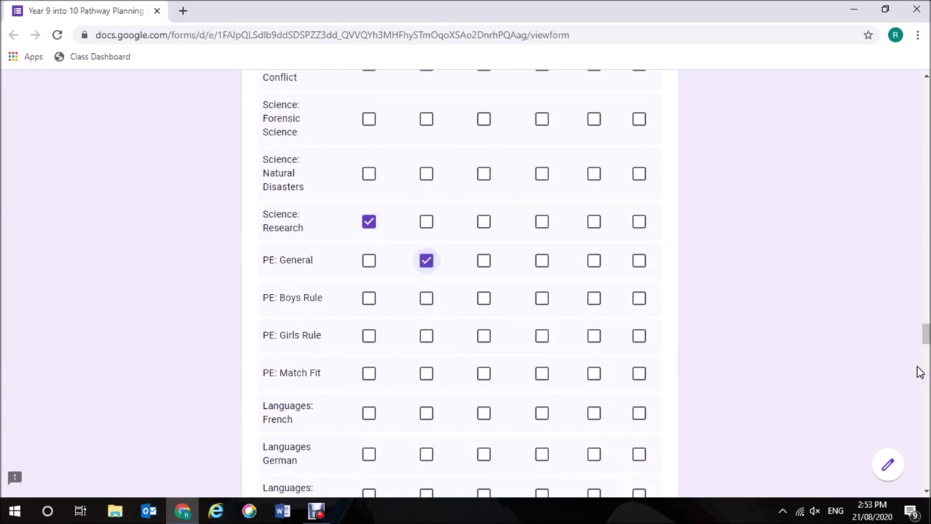
mouse_move(927, 326)
mouse_down()
mouse_move(927, 354)
mouse_move(927, 334)
mouse_up()
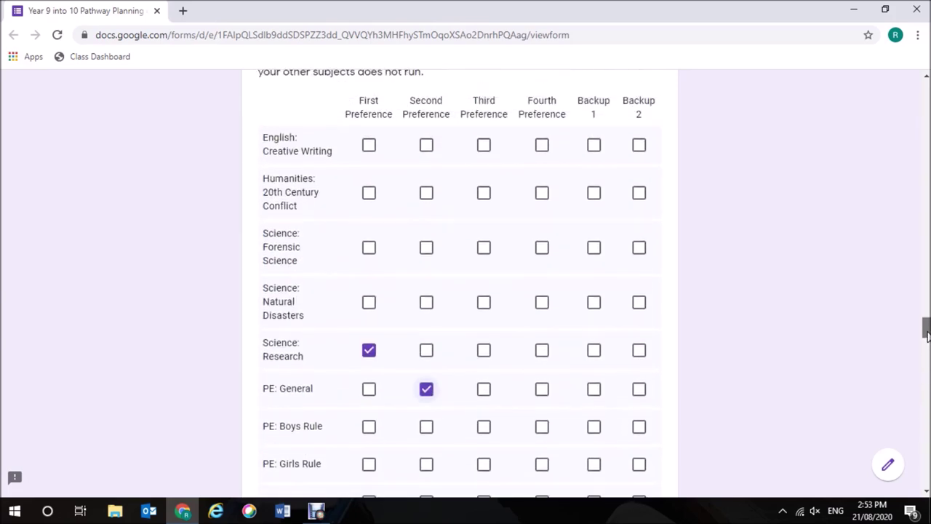
click(485, 195)
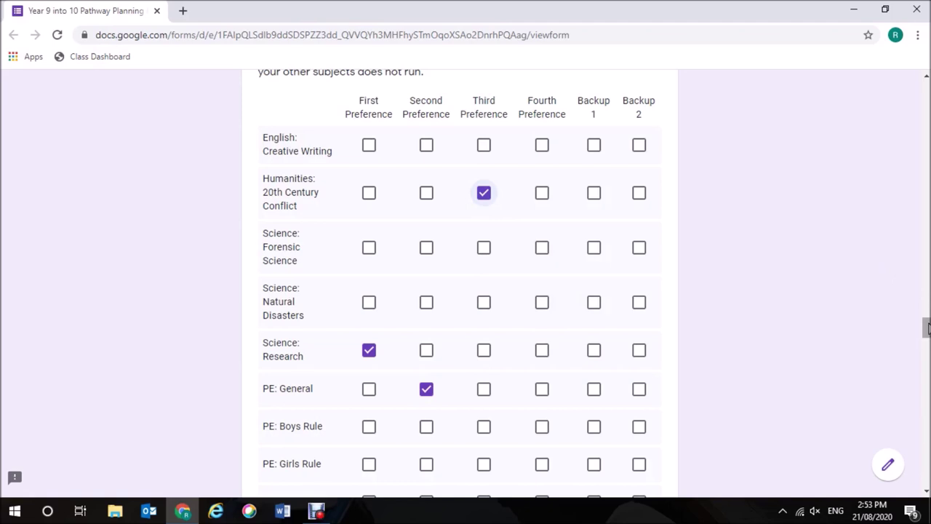
Set English: Creative Writing as Backup 1 and Studio Art: Photography as Backup 2.
click(595, 148)
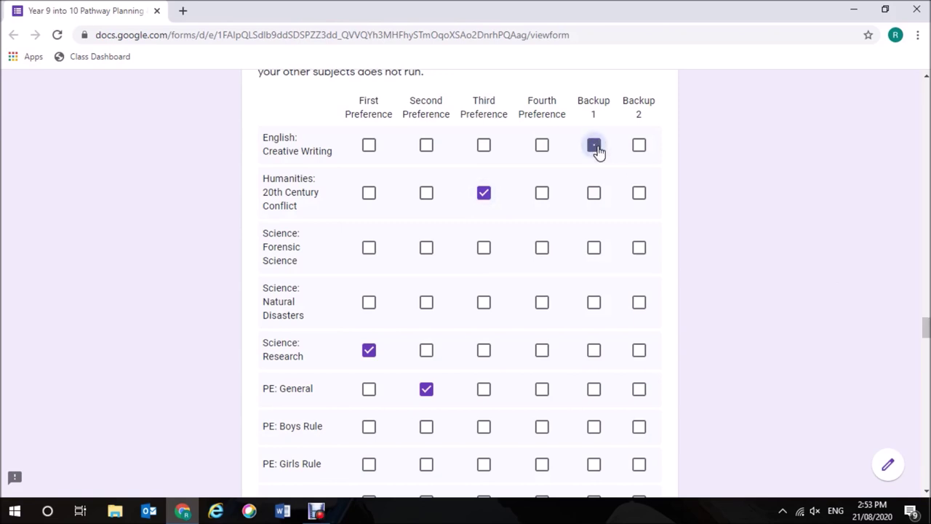
scroll(925, 327, down, 5)
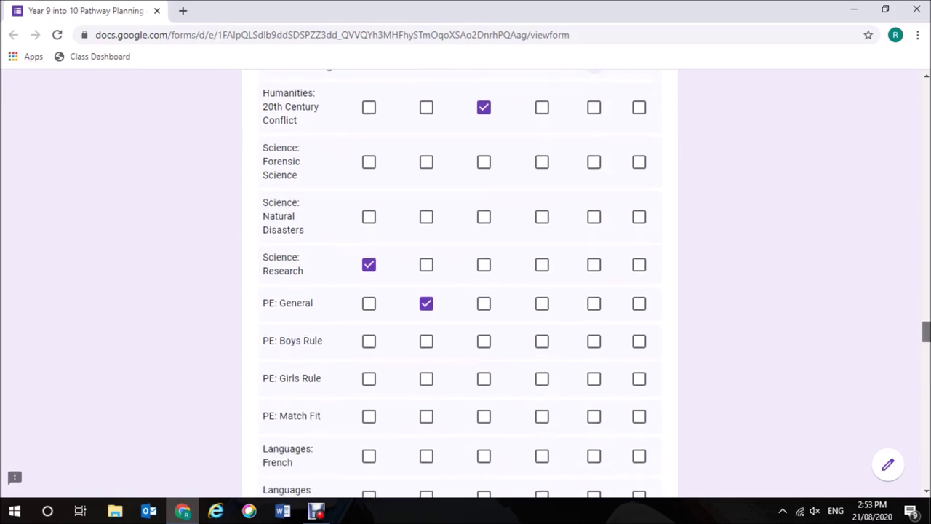
scroll(691, 310, down, 2)
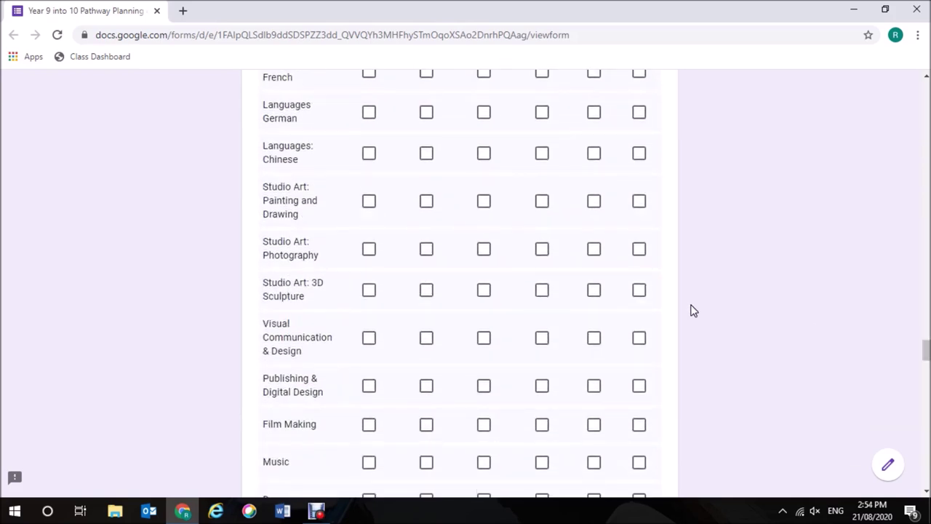
click(640, 248)
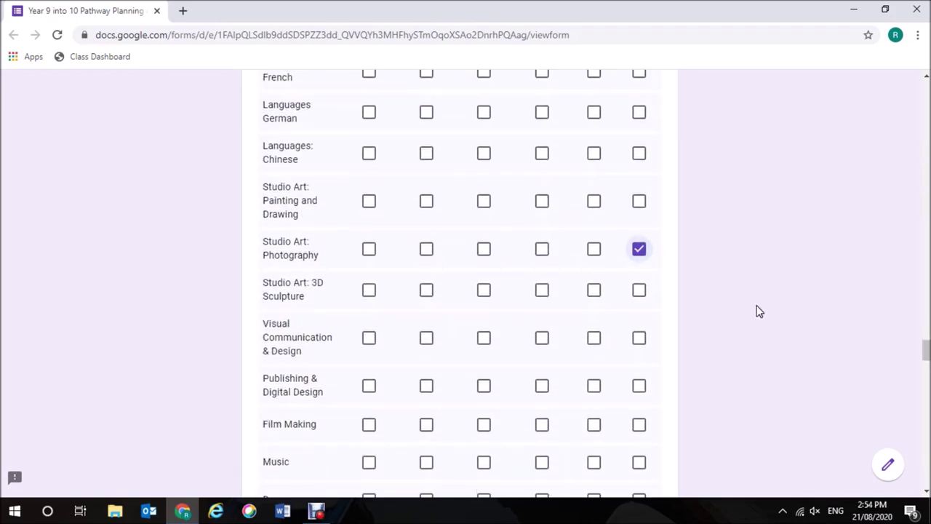
drag(928, 354, 926, 402)
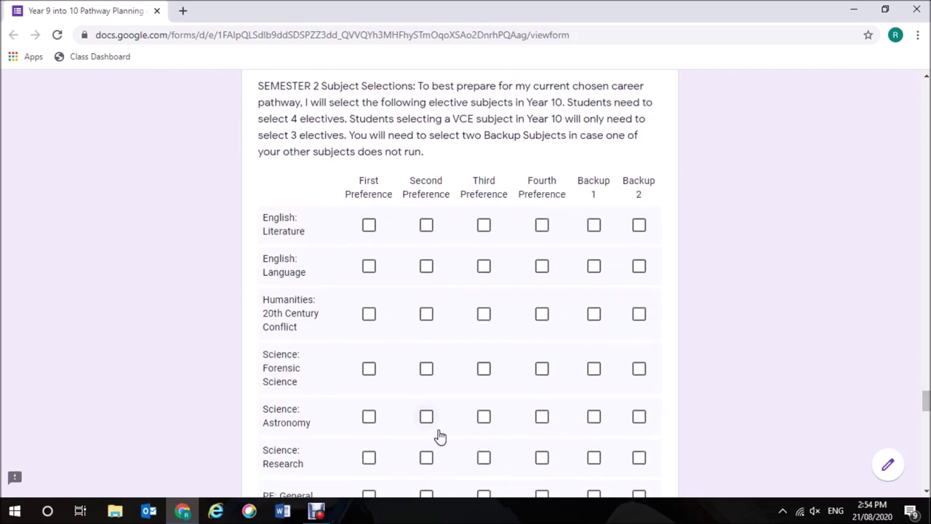
Rank English: Language first, PE: Girls Rule second and PE: Match Fit third for Semester 2.
click(369, 269)
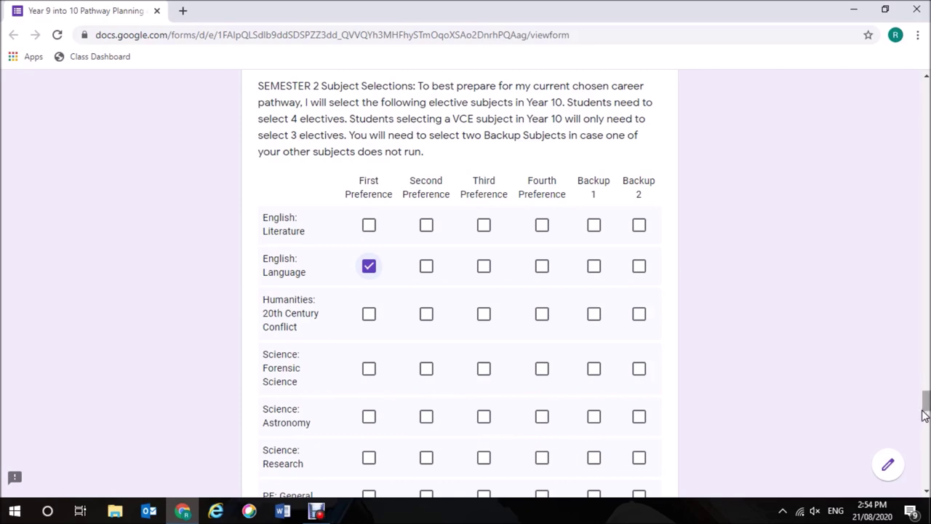
drag(926, 405, 927, 417)
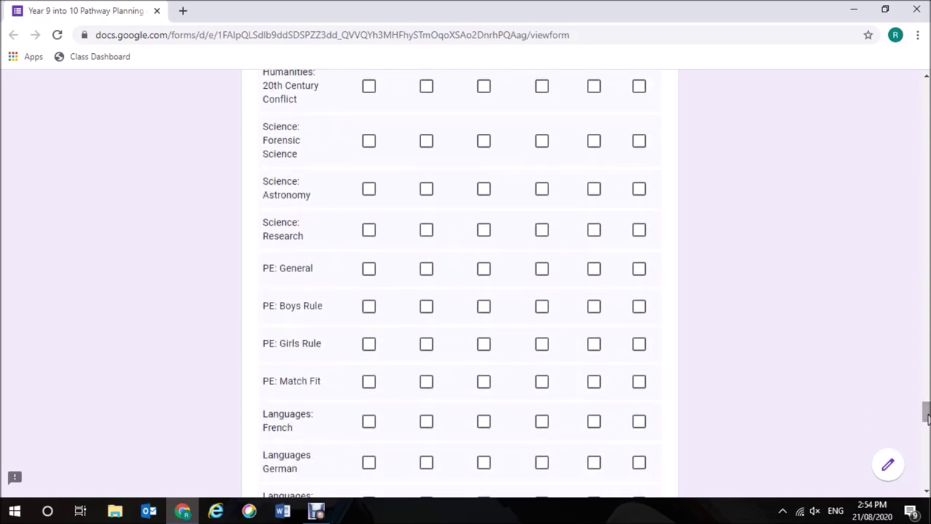
click(426, 345)
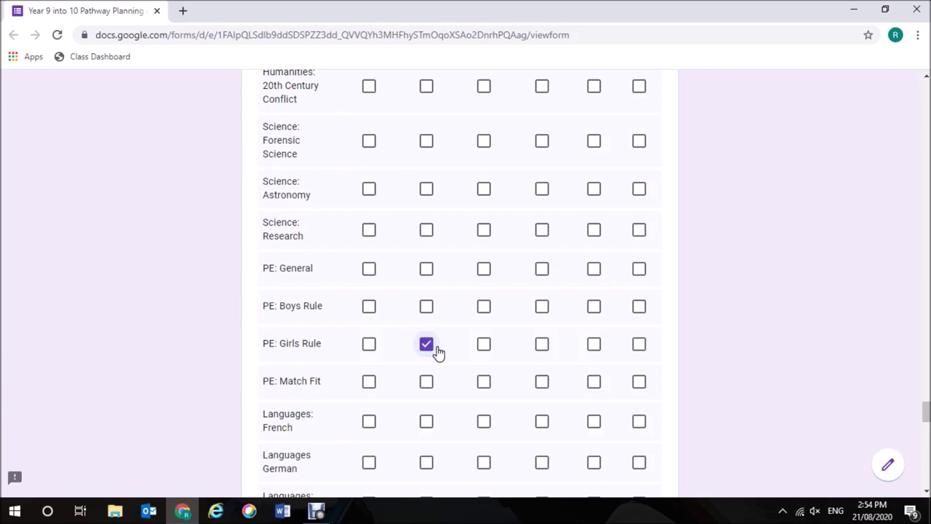
click(484, 383)
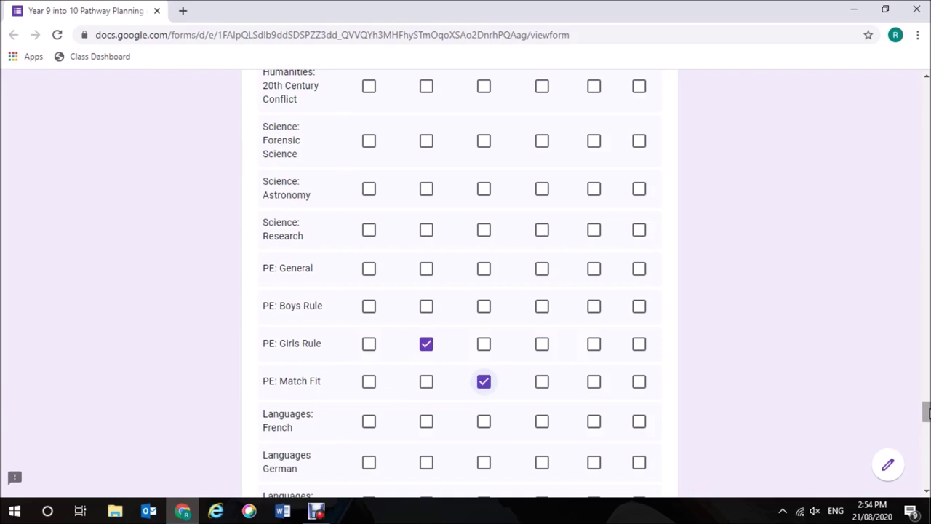
Set Classy Publications as Backup 1 and Baking as Backup 2.
drag(926, 412, 926, 428)
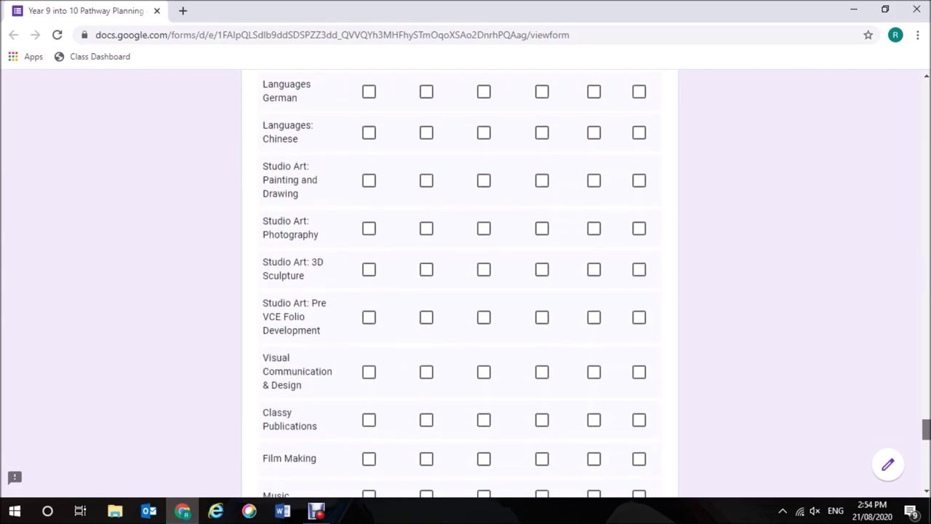
click(595, 423)
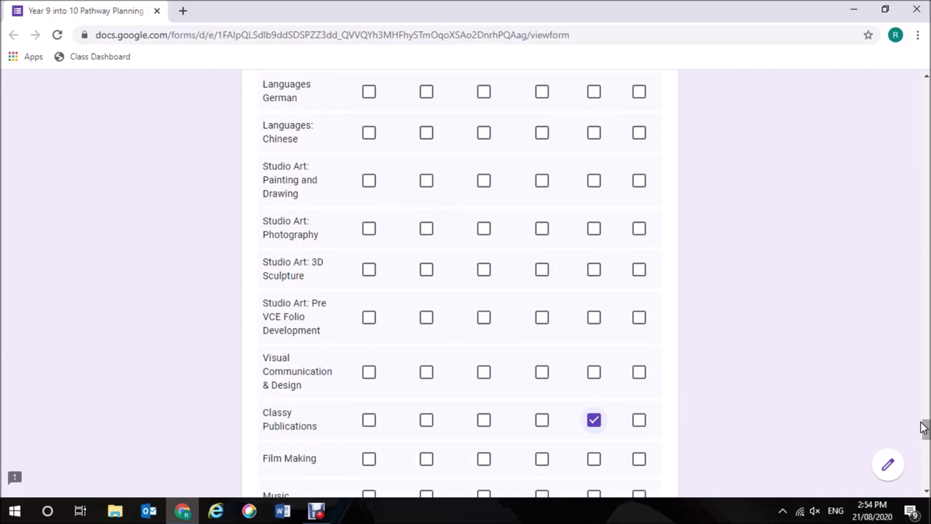
drag(927, 432, 928, 453)
click(638, 304)
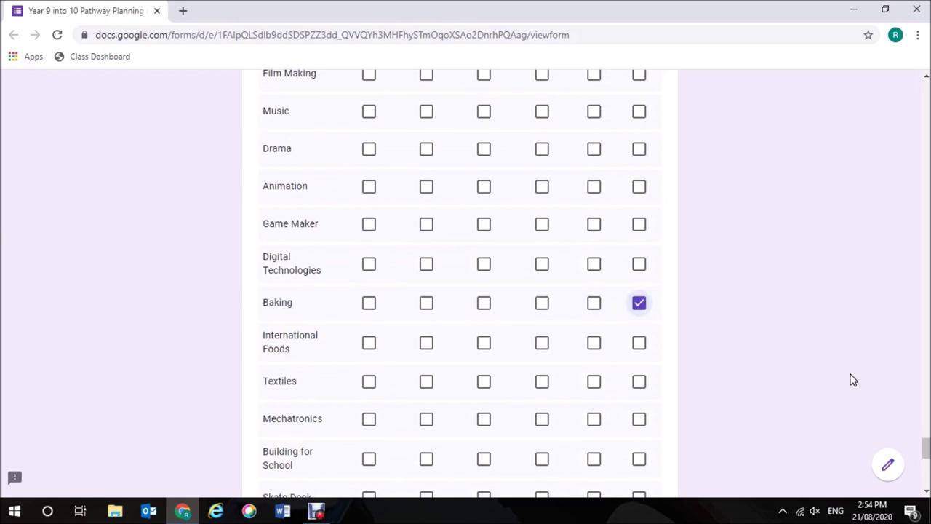
drag(928, 448, 927, 473)
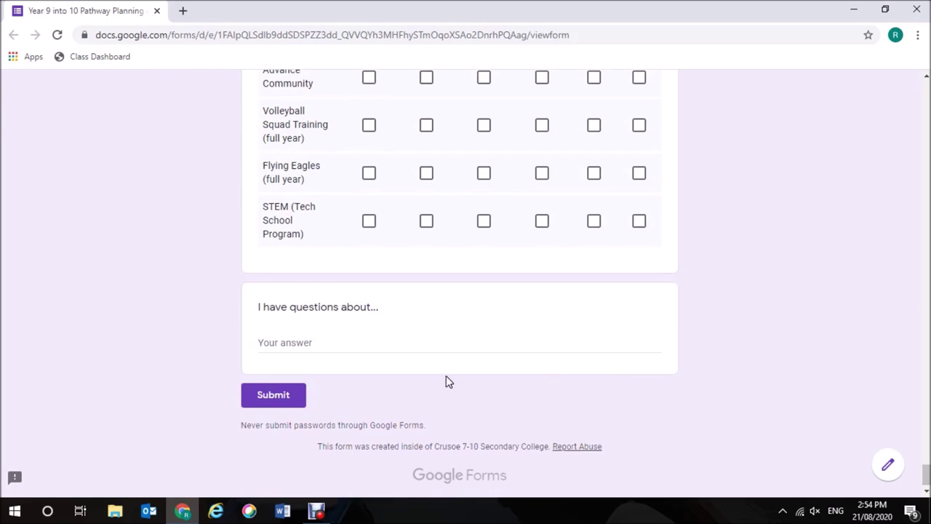